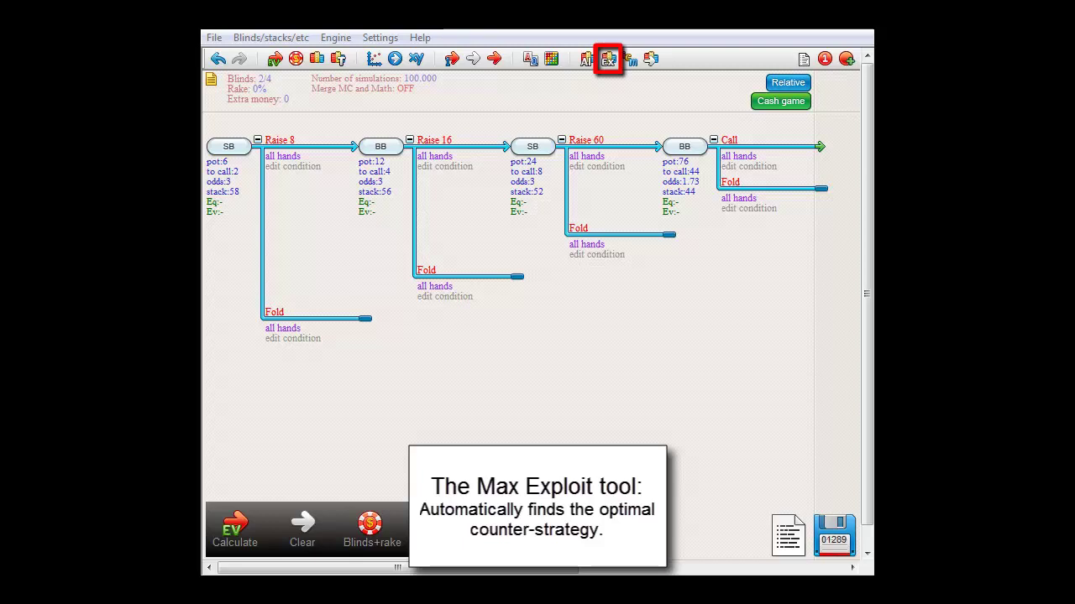
# Set the SB's Raise 8 range to top hands beginning AA-22,AKs-A4s and the SB's Raise 60 range to the top 11.92% of hands
pyautogui.click(281, 163)
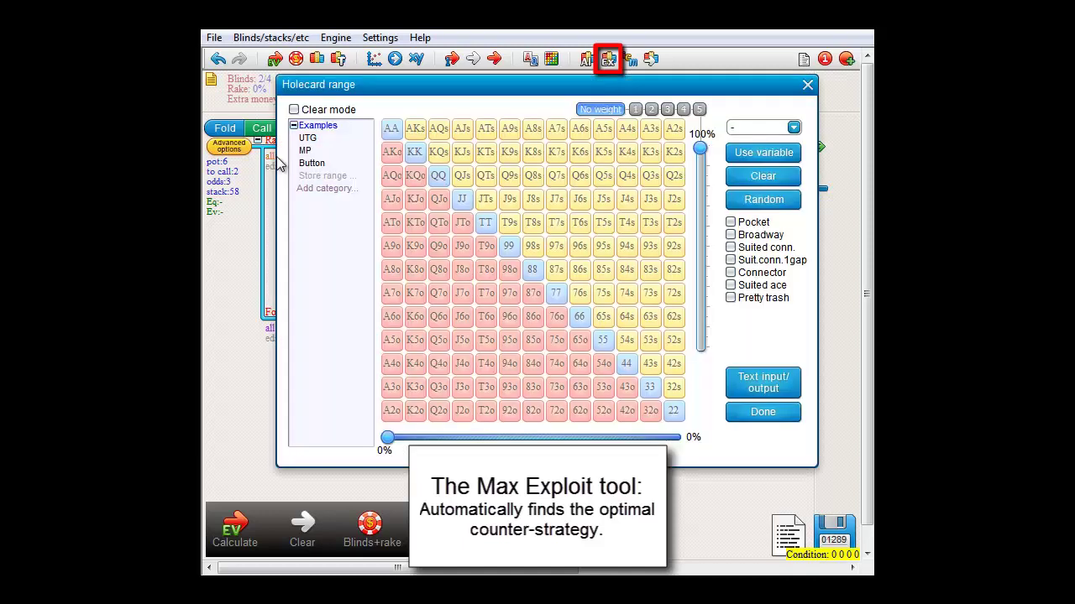
pyautogui.moveTo(387, 437); pyautogui.dragTo(462, 437)
pyautogui.click(770, 413)
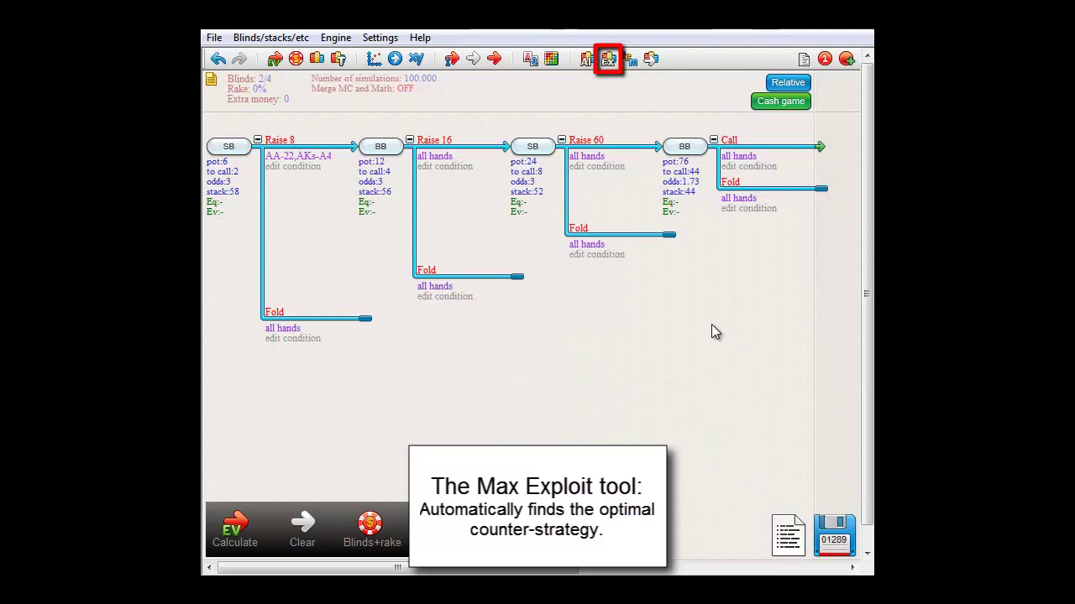
pyautogui.click(584, 158)
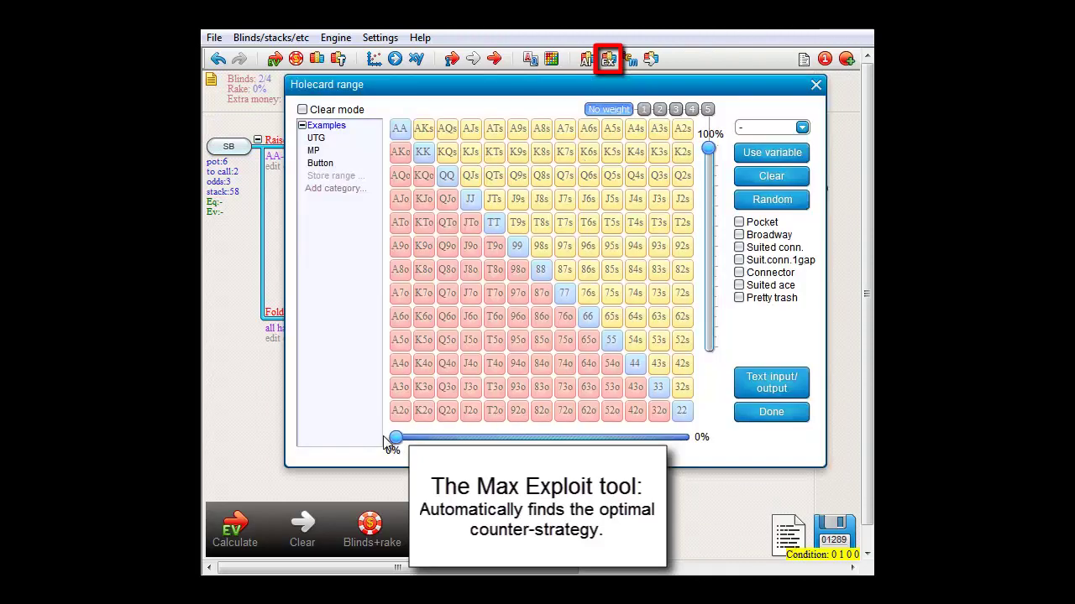
pyautogui.moveTo(395, 437); pyautogui.dragTo(429, 437)
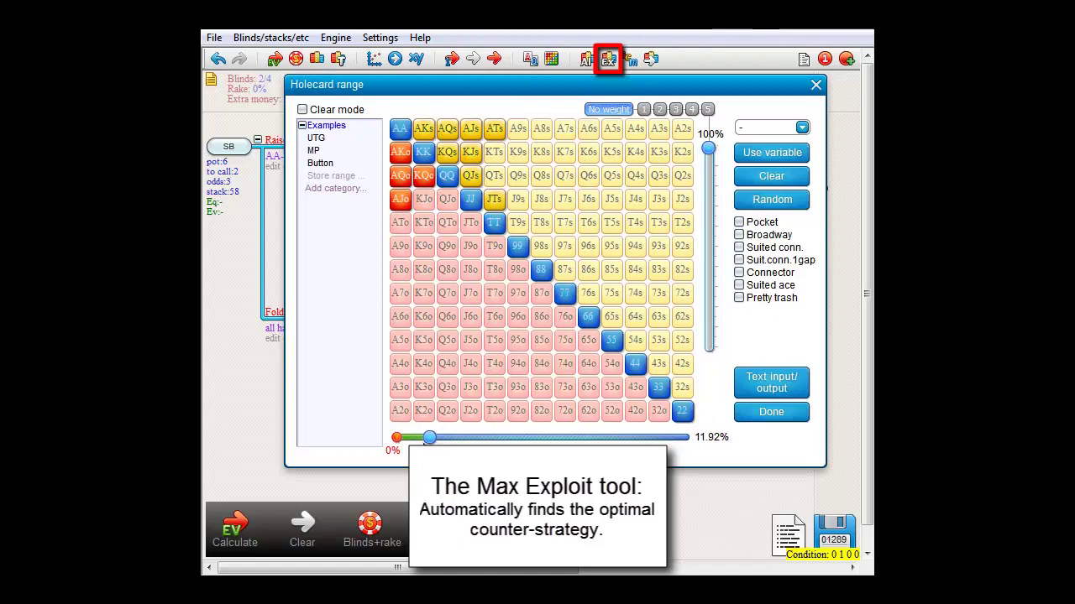
pyautogui.click(775, 411)
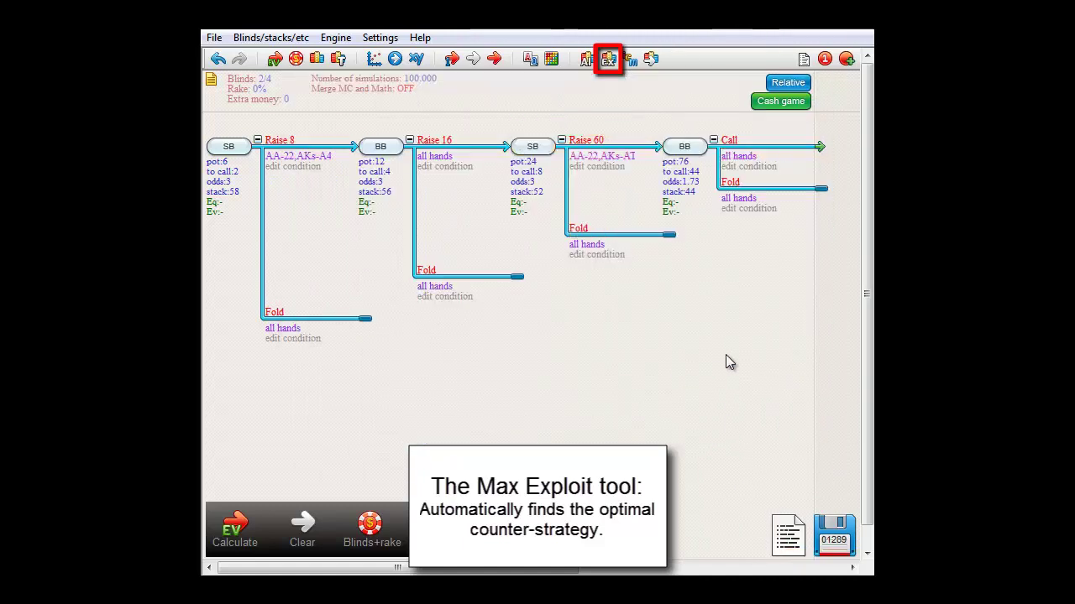
# Run the Max Exploit tool for the BB to find its optimal counter-strategy against the SB's ranges
pyautogui.click(607, 59)
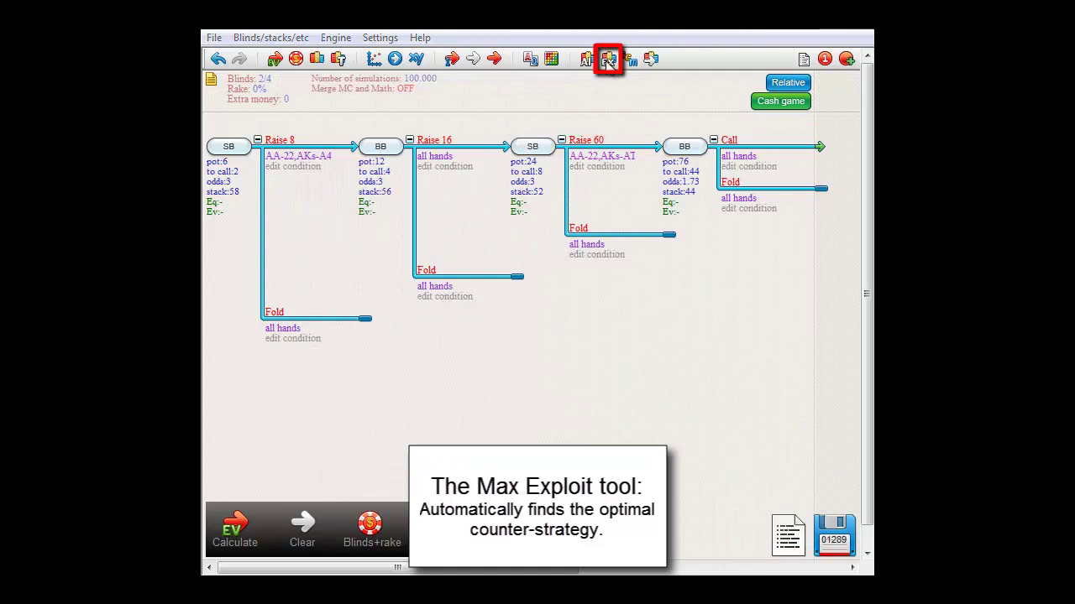
pyautogui.click(375, 323)
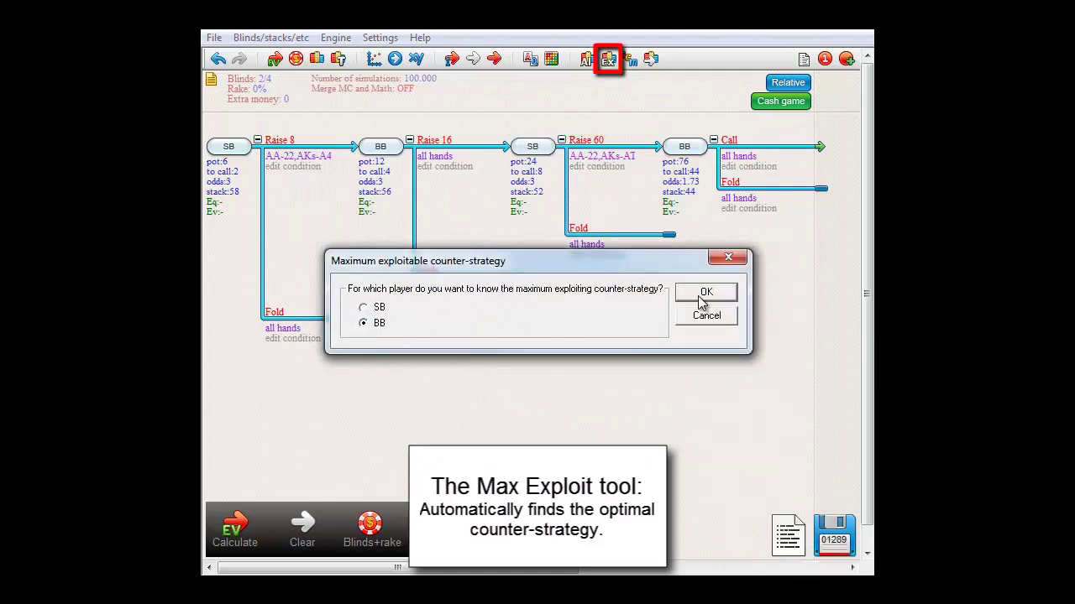
pyautogui.click(705, 294)
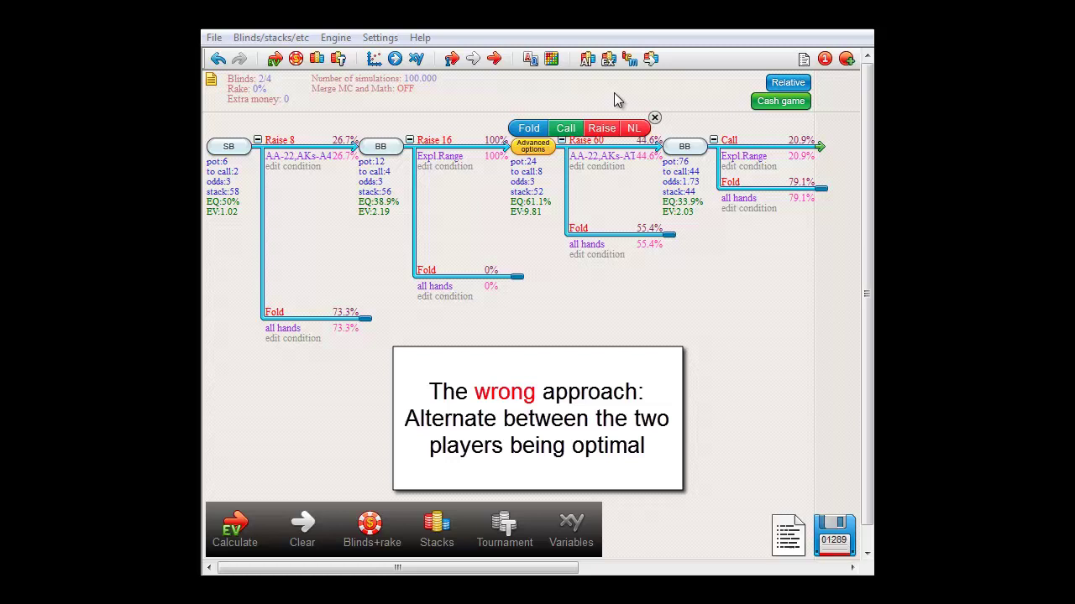
# Recompute the BB's maximum exploiting counter-strategy against the same SB ranges
pyautogui.click(608, 60)
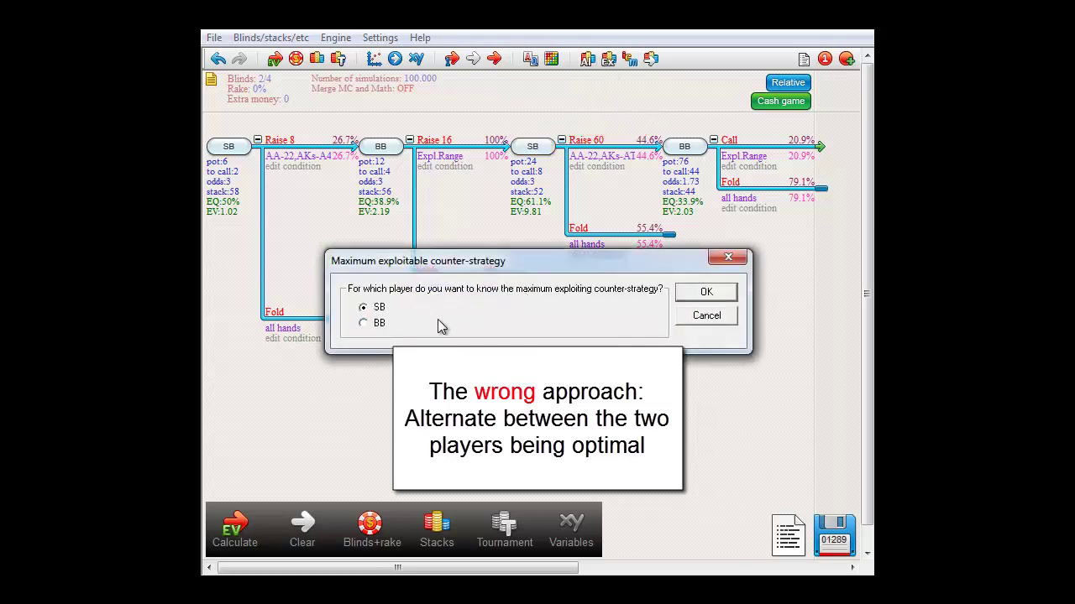
pyautogui.click(375, 327)
pyautogui.click(702, 293)
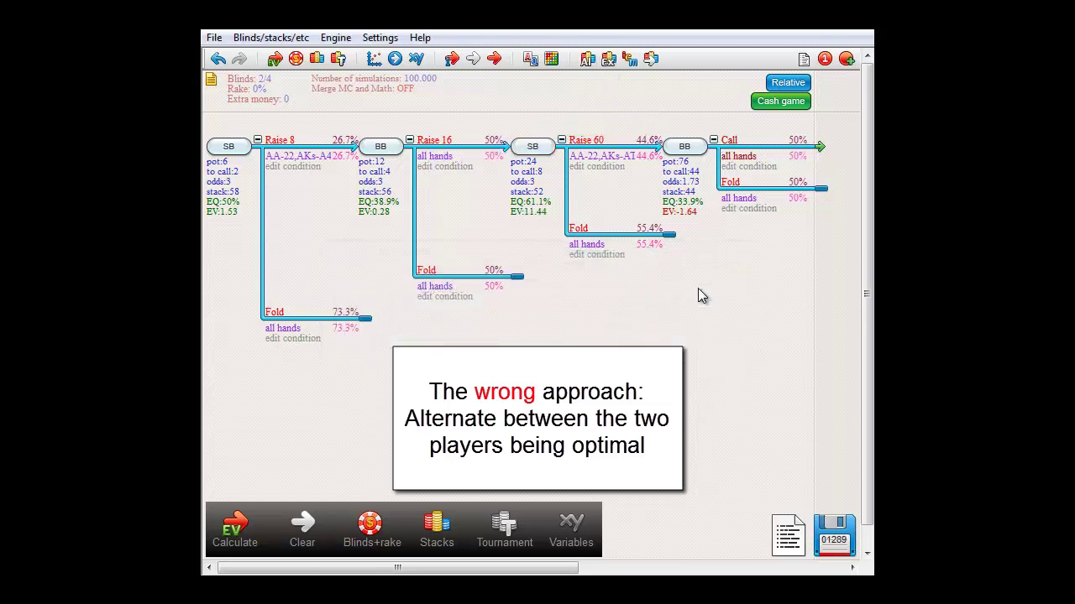
# Compute the SB's maximum exploiting counter-strategy against the BB's exploitive ranges
pyautogui.click(608, 60)
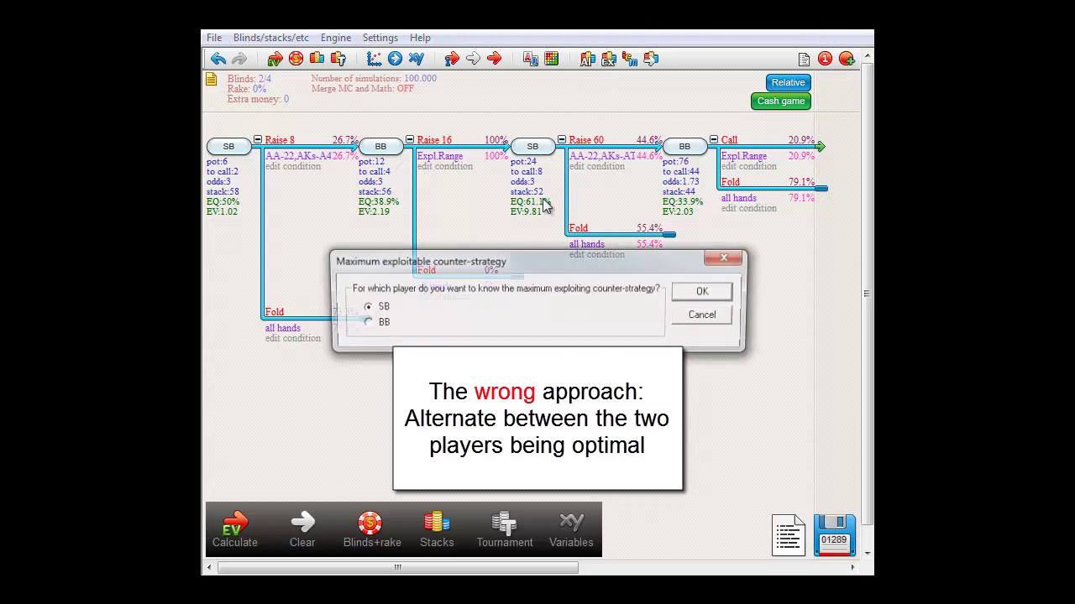
pyautogui.click(364, 308)
pyautogui.click(703, 293)
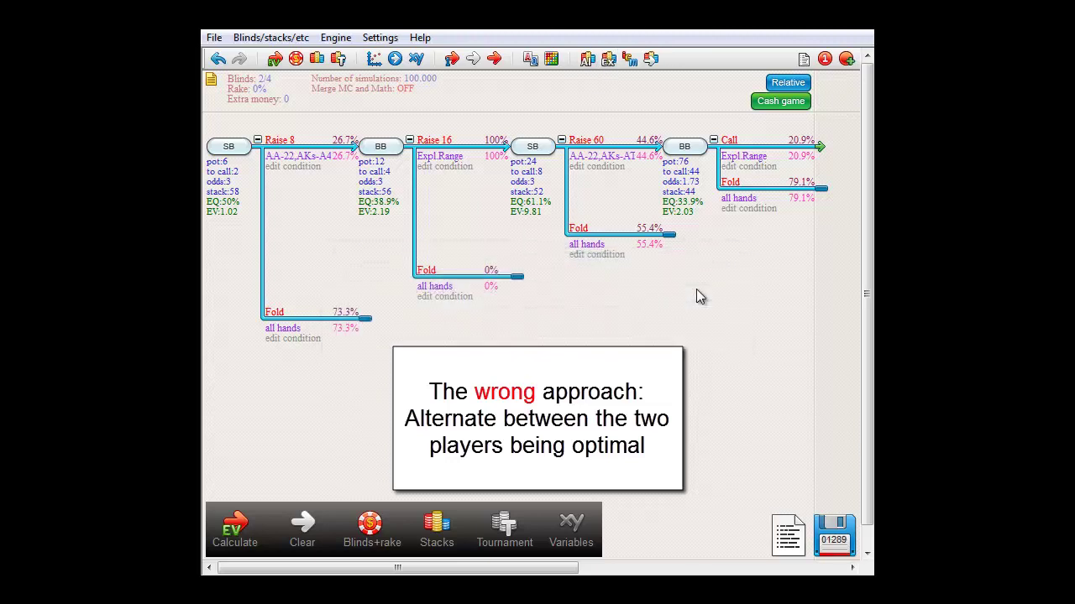
# Switch the Max Exploit analysis back to the BB to counter the SB's exploitive ranges
pyautogui.click(608, 60)
pyautogui.click(374, 327)
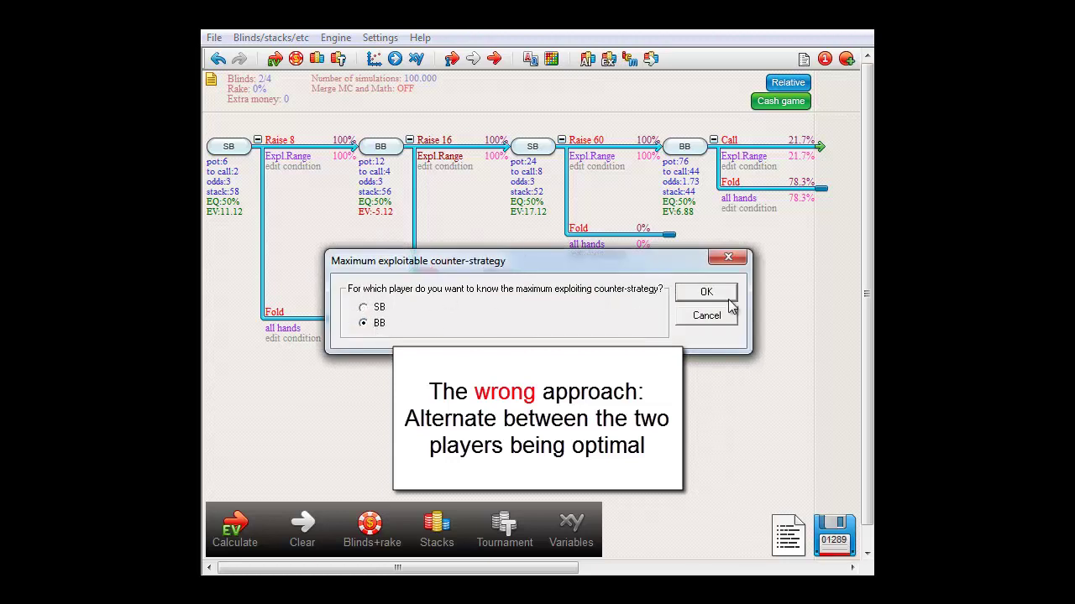
pyautogui.click(727, 293)
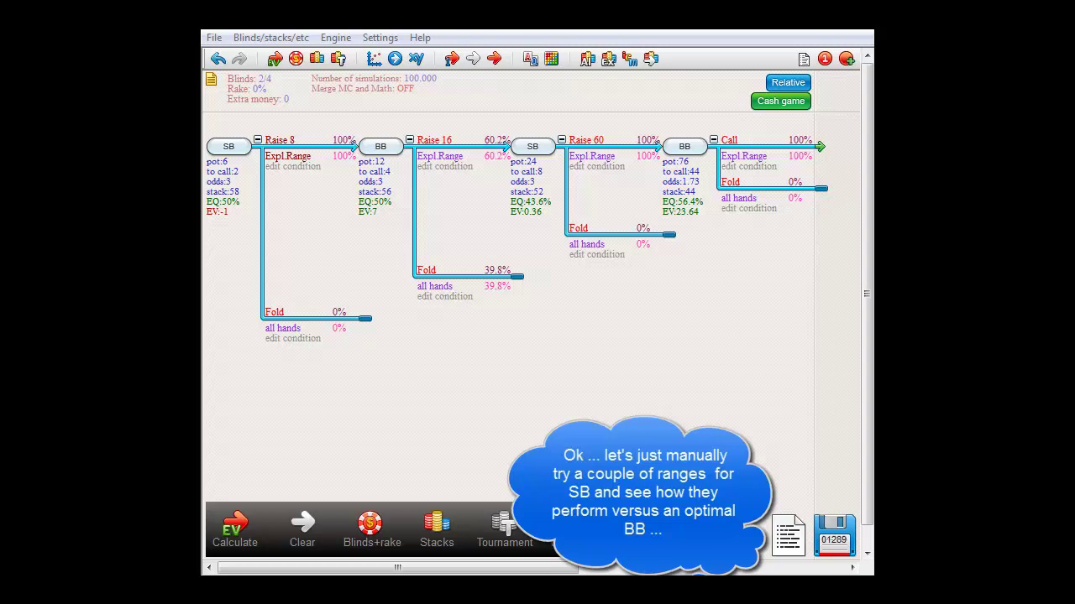
# Replace the SB's exploitive ranges for Raise 8 and Raise 60 with all hands
pyautogui.click(307, 161)
pyautogui.click(770, 412)
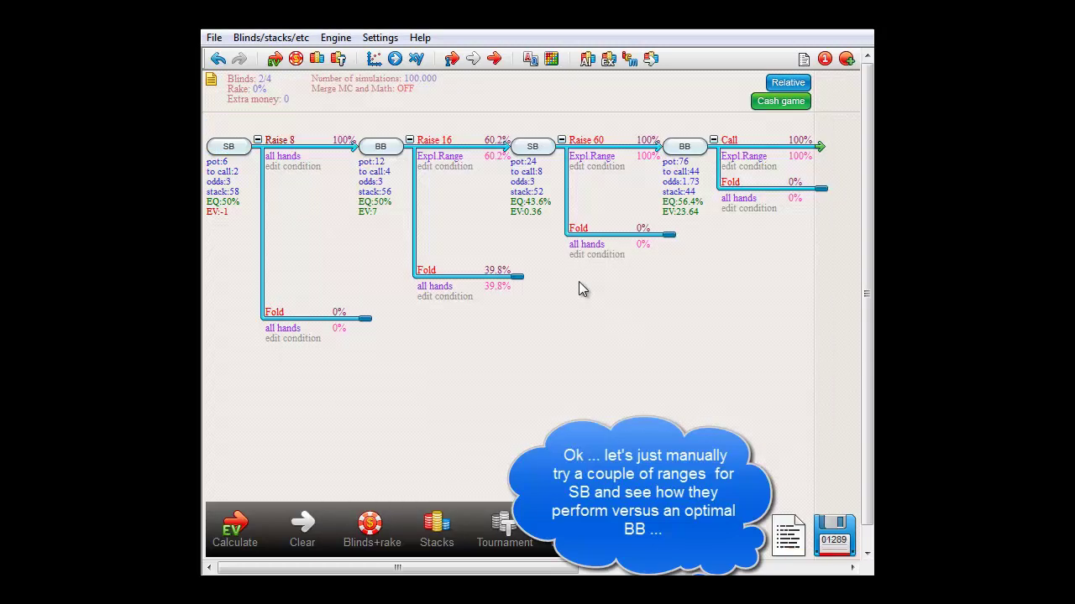
pyautogui.click(591, 160)
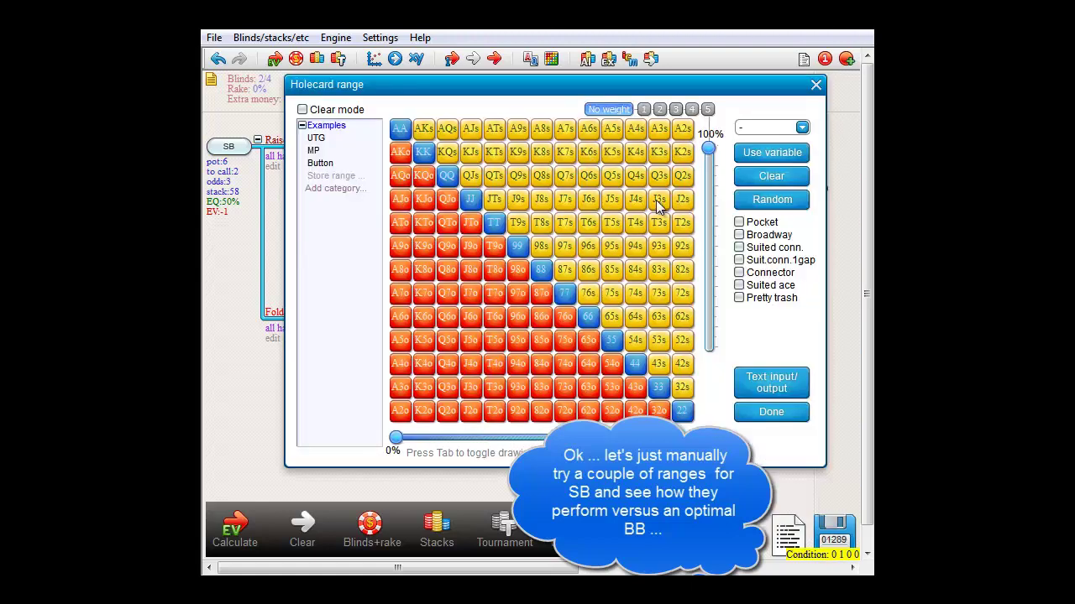
pyautogui.click(766, 413)
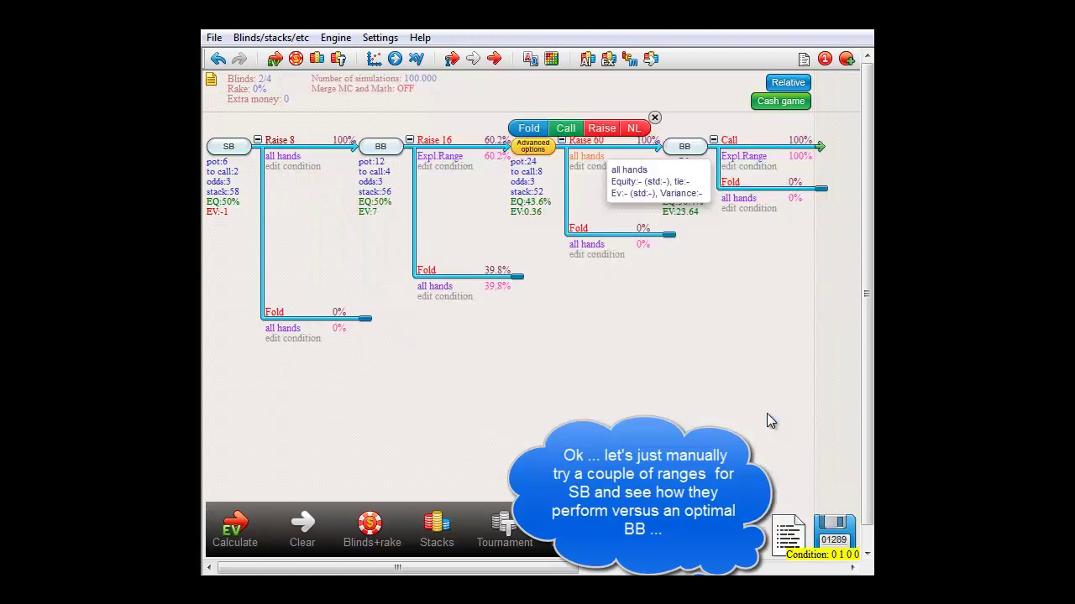
# Compute the BB's maximum exploiting counter-strategy against an SB that raises all hands
pyautogui.click(610, 59)
pyautogui.click(382, 328)
pyautogui.click(686, 295)
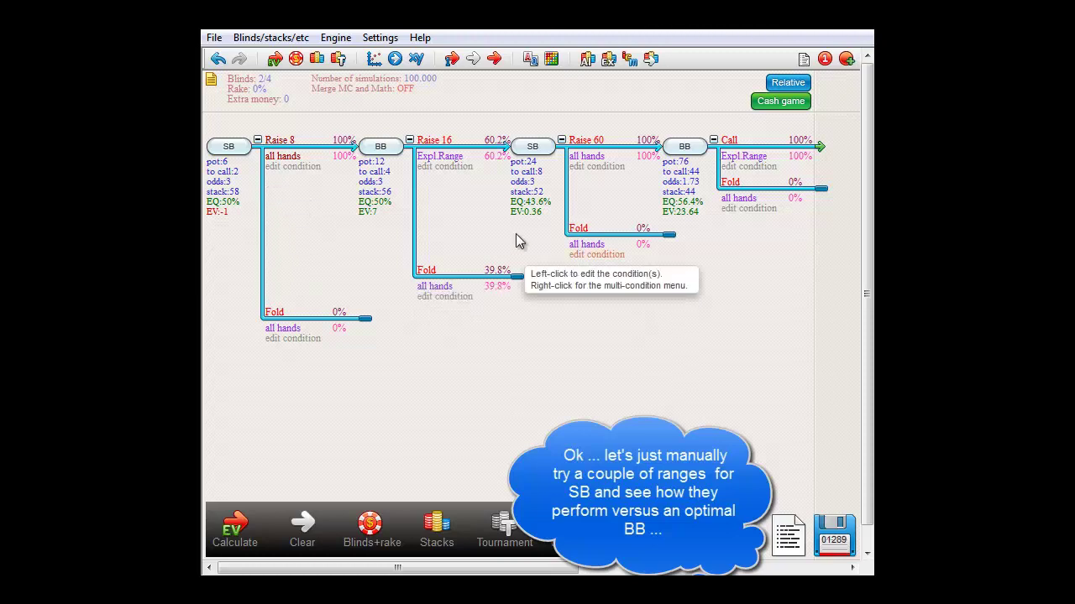
# Set the SB's Raise 8 range to about the top 25.4% of hands and its Raise 60 range to hands beginning AA-22,AKs-ATs
pyautogui.click(294, 164)
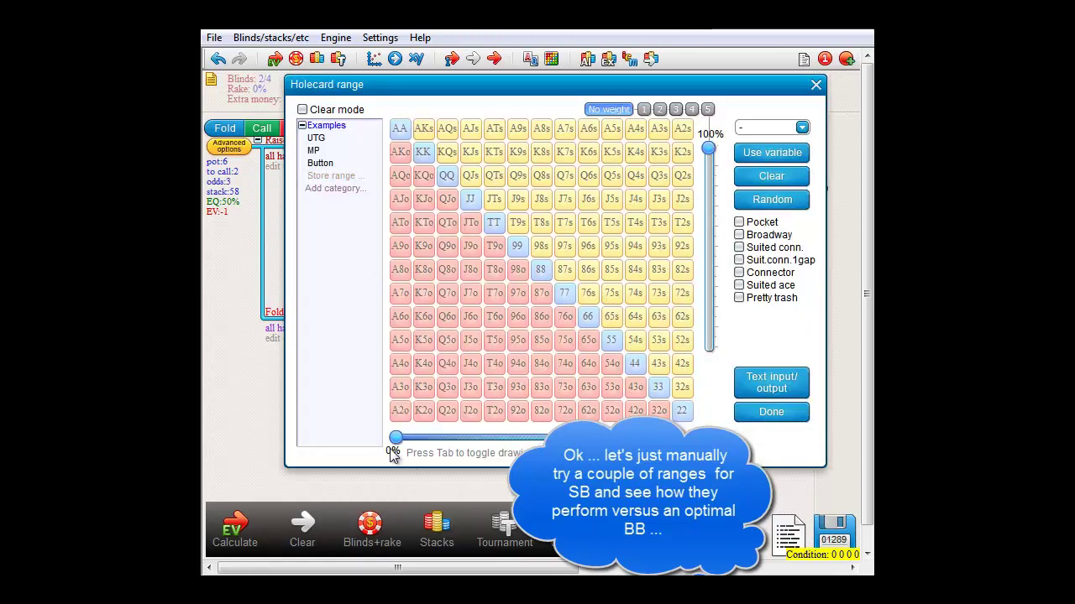
pyautogui.moveTo(396, 437); pyautogui.dragTo(468, 438)
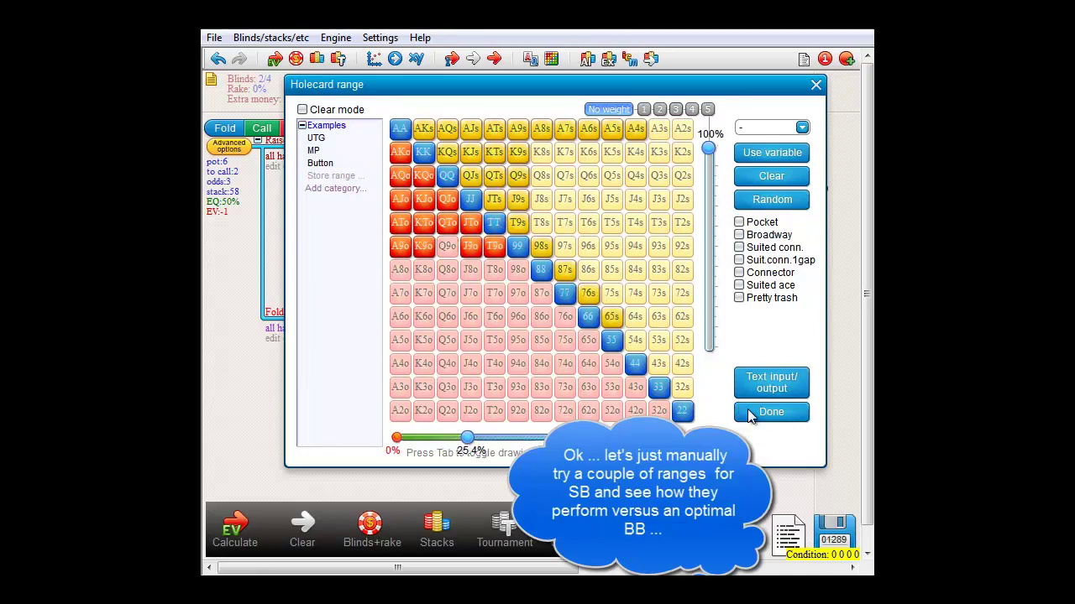
pyautogui.click(770, 411)
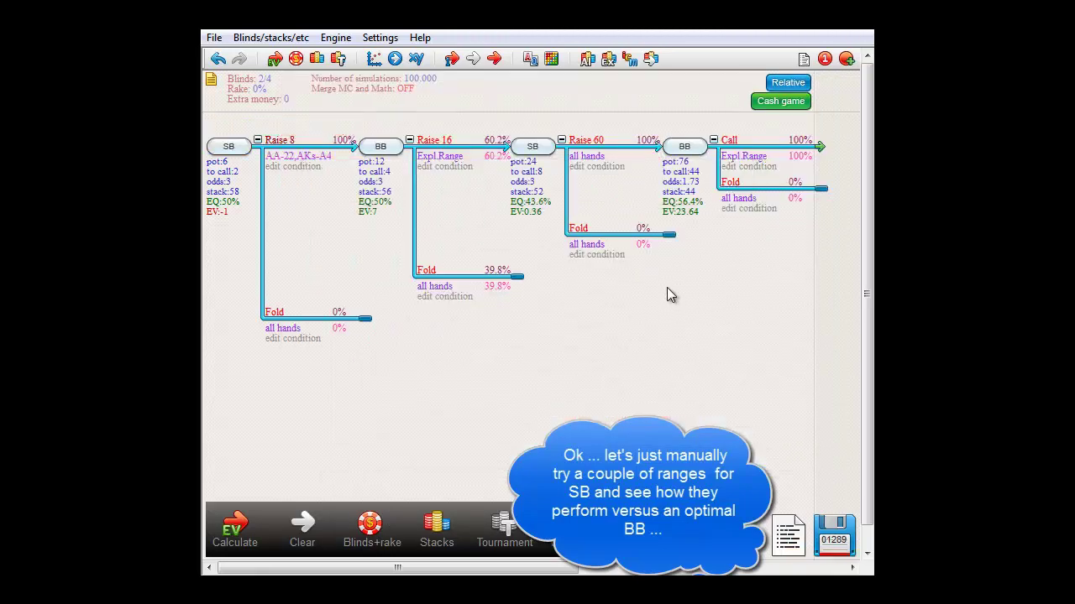
pyautogui.click(602, 167)
pyautogui.click(606, 165)
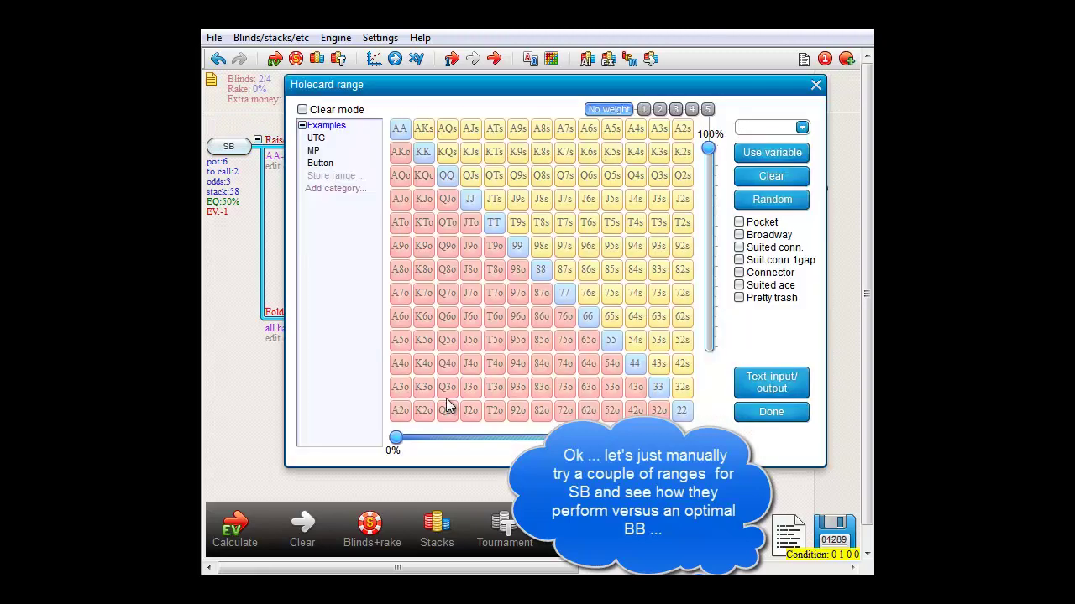
pyautogui.moveTo(447, 442)
pyautogui.mouseDown()
pyautogui.moveTo(460, 442)
pyautogui.moveTo(431, 444)
pyautogui.mouseUp()
pyautogui.click(749, 413)
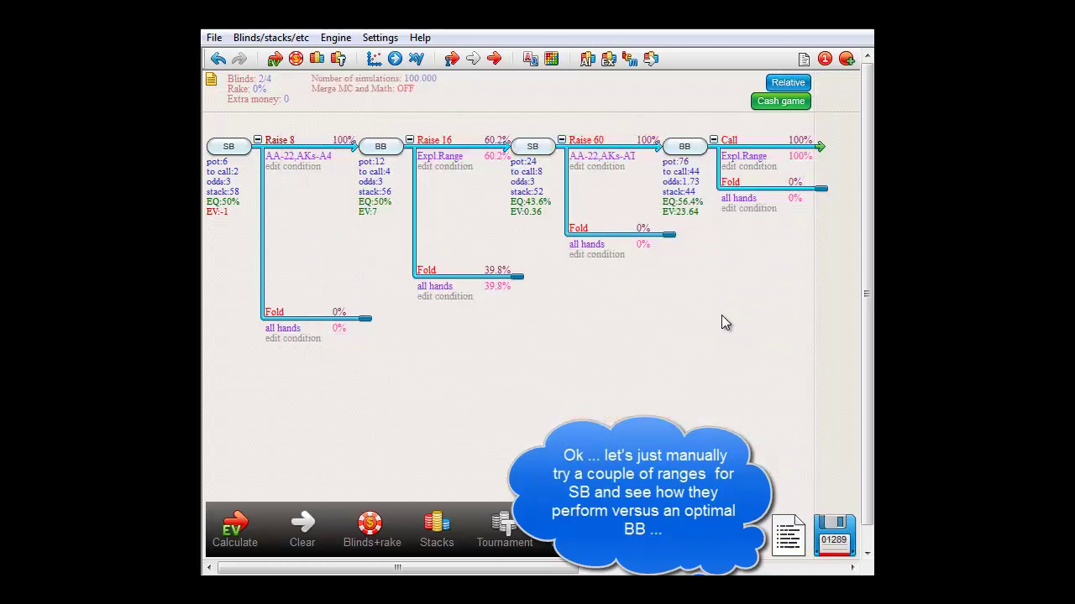
# Run the Max Exploit analysis for the BB against the SB's tightened raising ranges
pyautogui.click(608, 60)
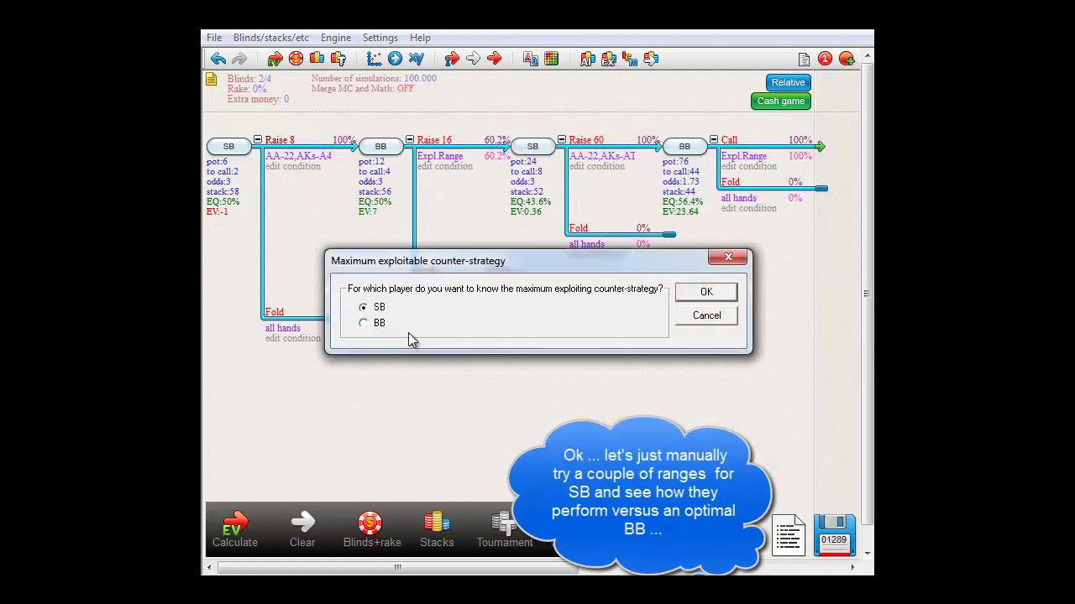
pyautogui.click(381, 325)
pyautogui.click(706, 293)
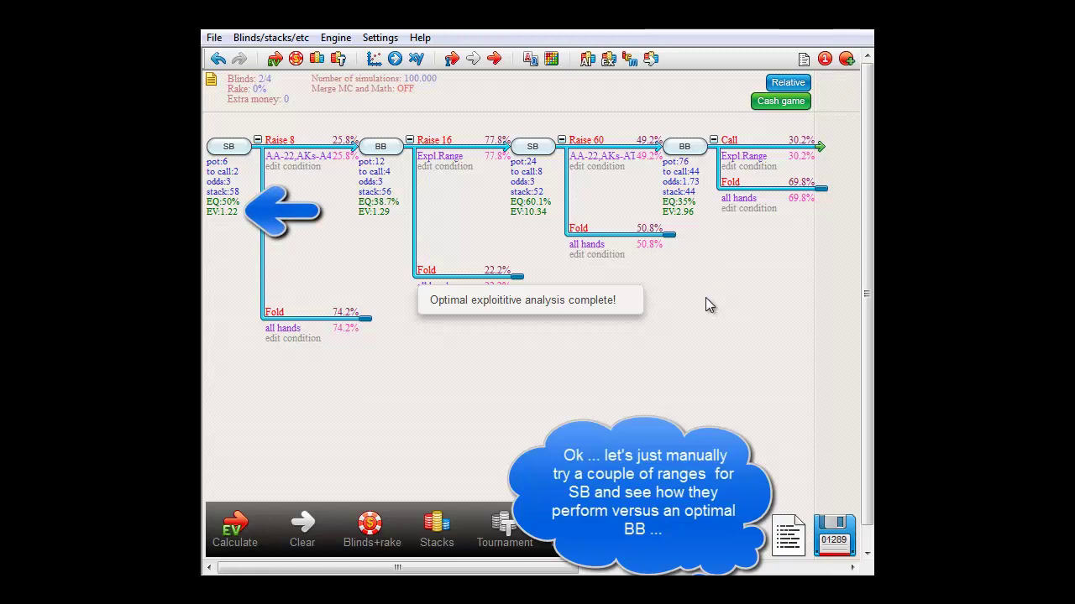
# Widen the SB's Raise 8 range to about the top 29.9% of hands and its Raise 60 range to about the top 15%
pyautogui.click(319, 172)
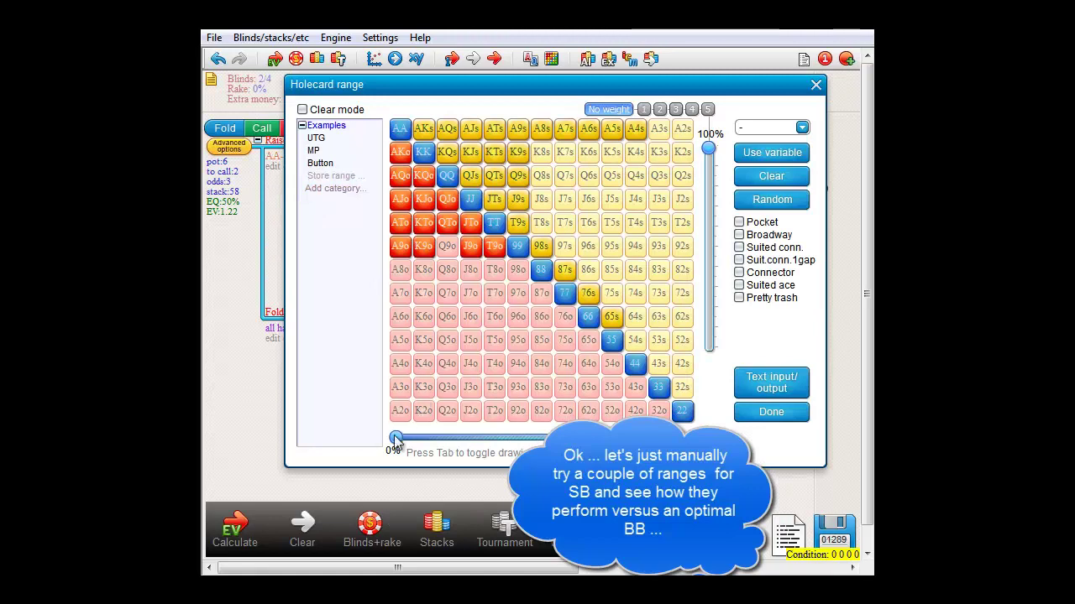
pyautogui.moveTo(395, 437); pyautogui.dragTo(481, 437)
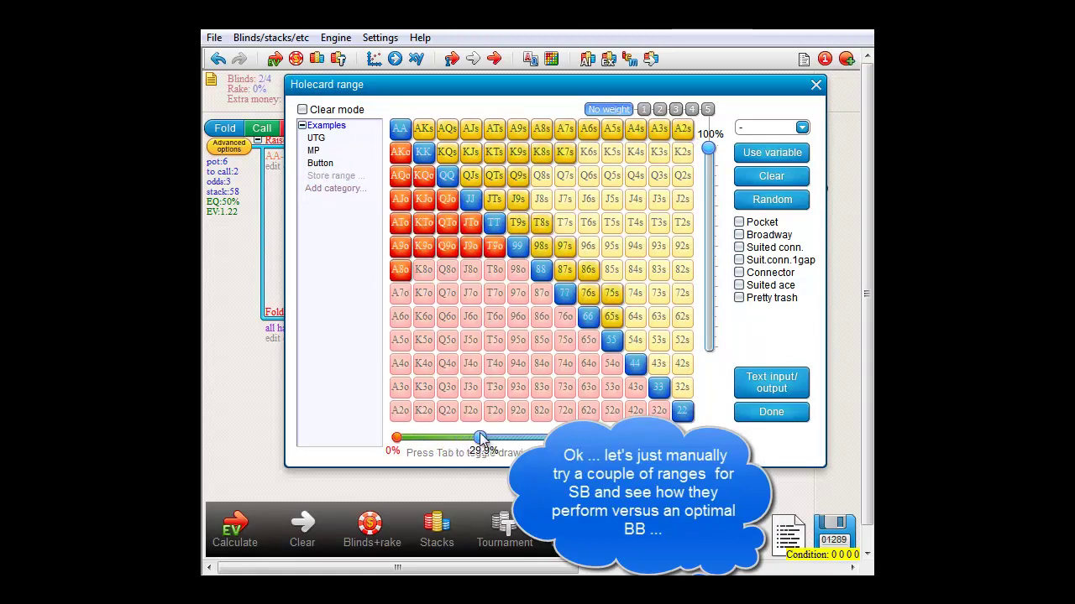
pyautogui.click(760, 413)
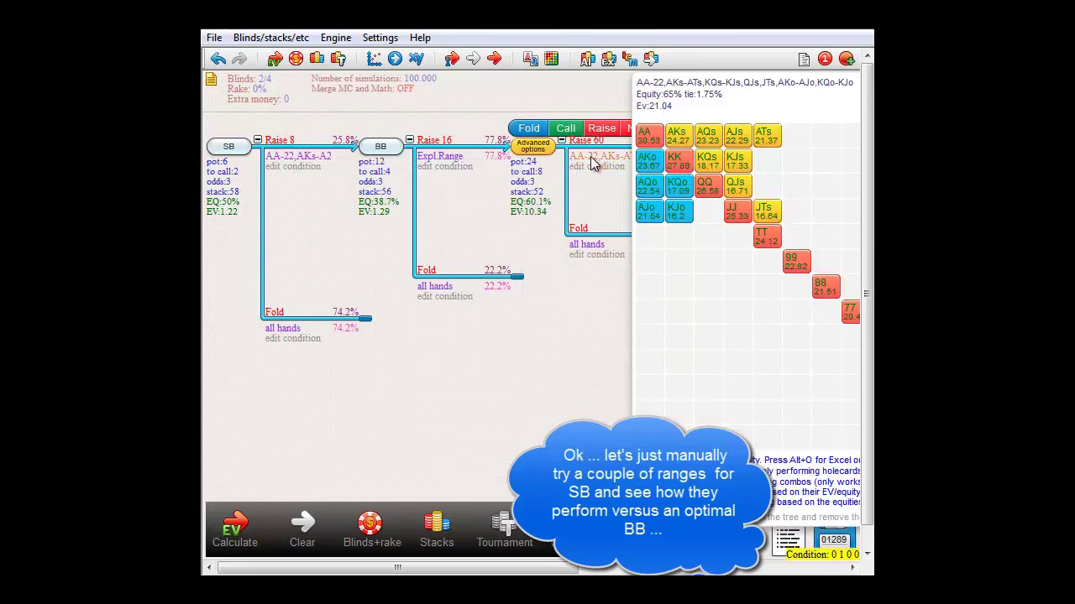
pyautogui.click(591, 163)
pyautogui.moveTo(412, 440); pyautogui.dragTo(434, 440)
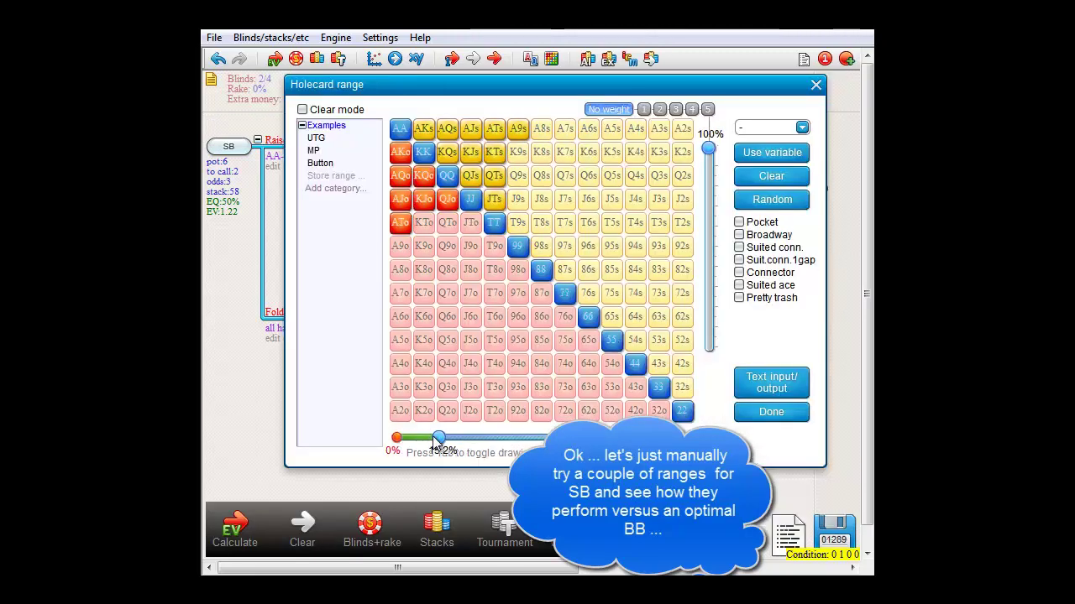
pyautogui.click(789, 410)
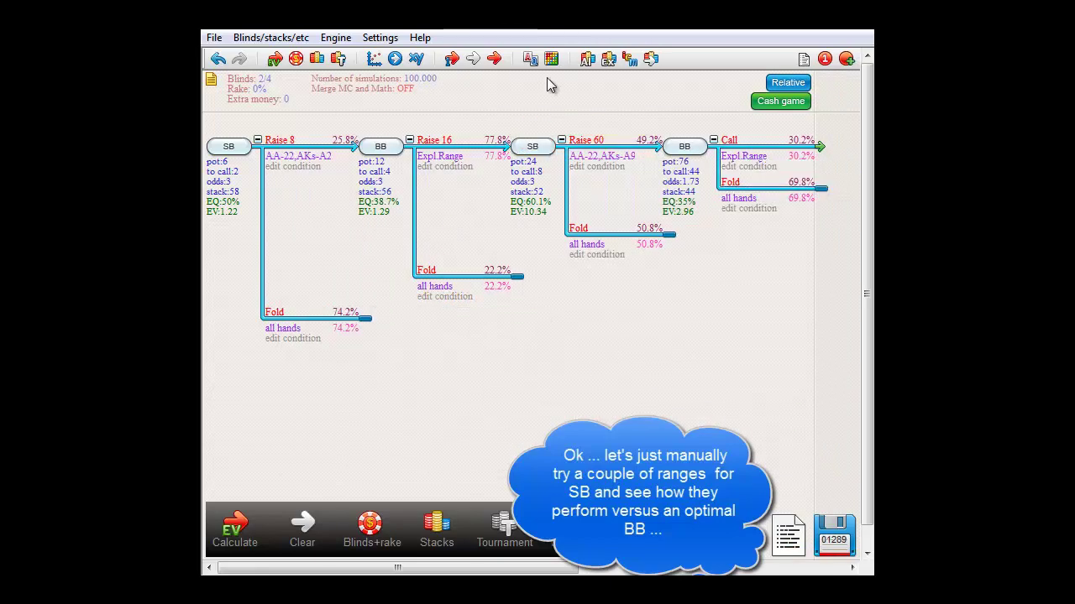
# Compute the BB's maximum exploiting counter-strategy against the SB's widened raising ranges
pyautogui.click(610, 59)
pyautogui.click(375, 324)
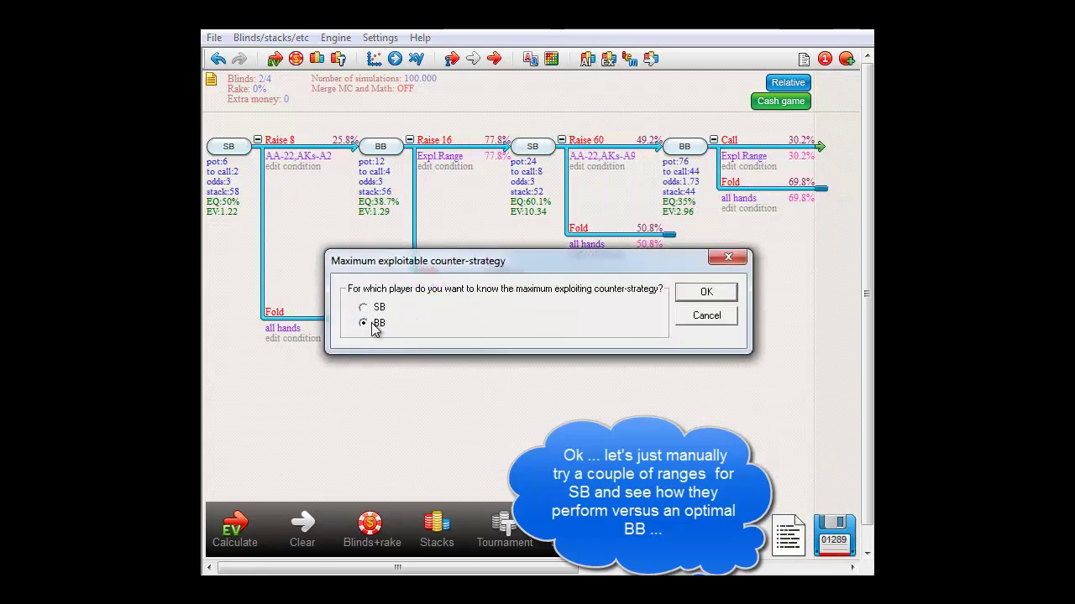
pyautogui.click(703, 293)
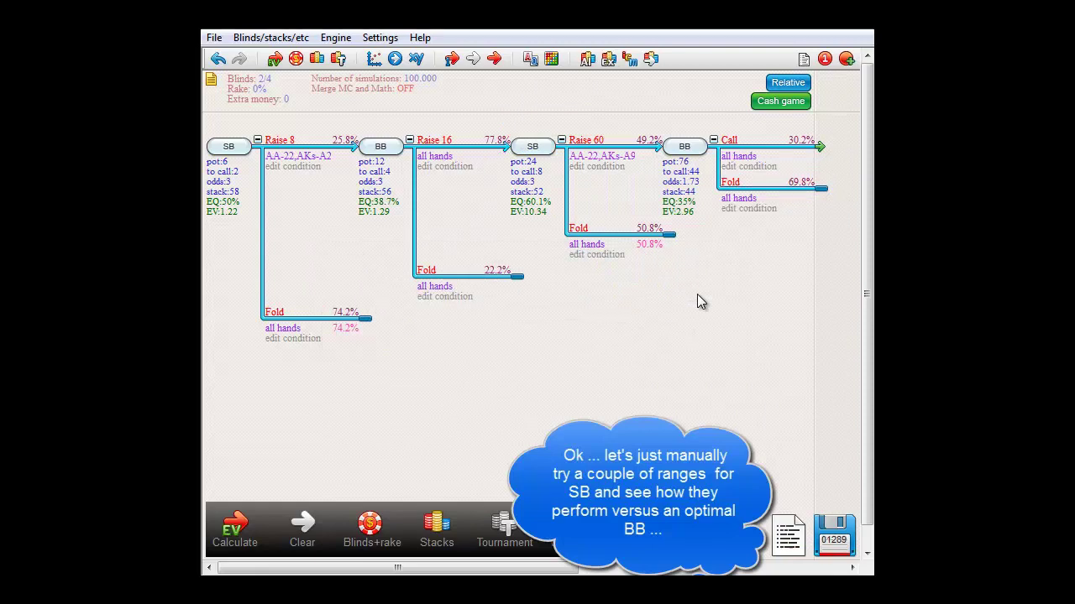